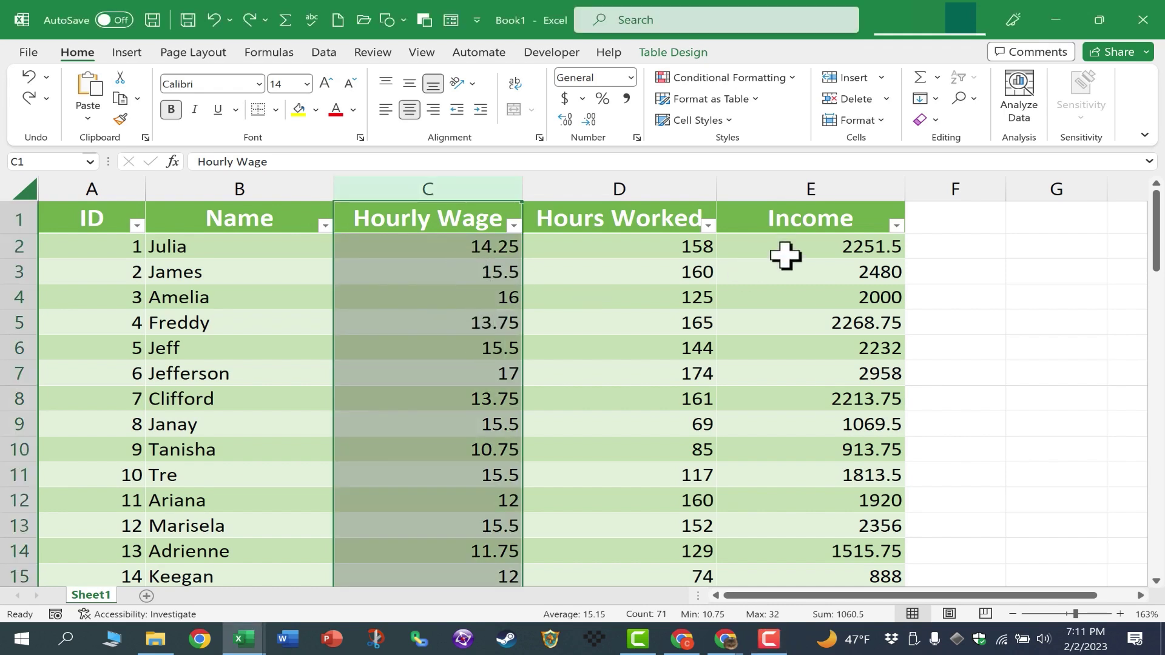
Select the Income values in column E of the employee table.
click(829, 193)
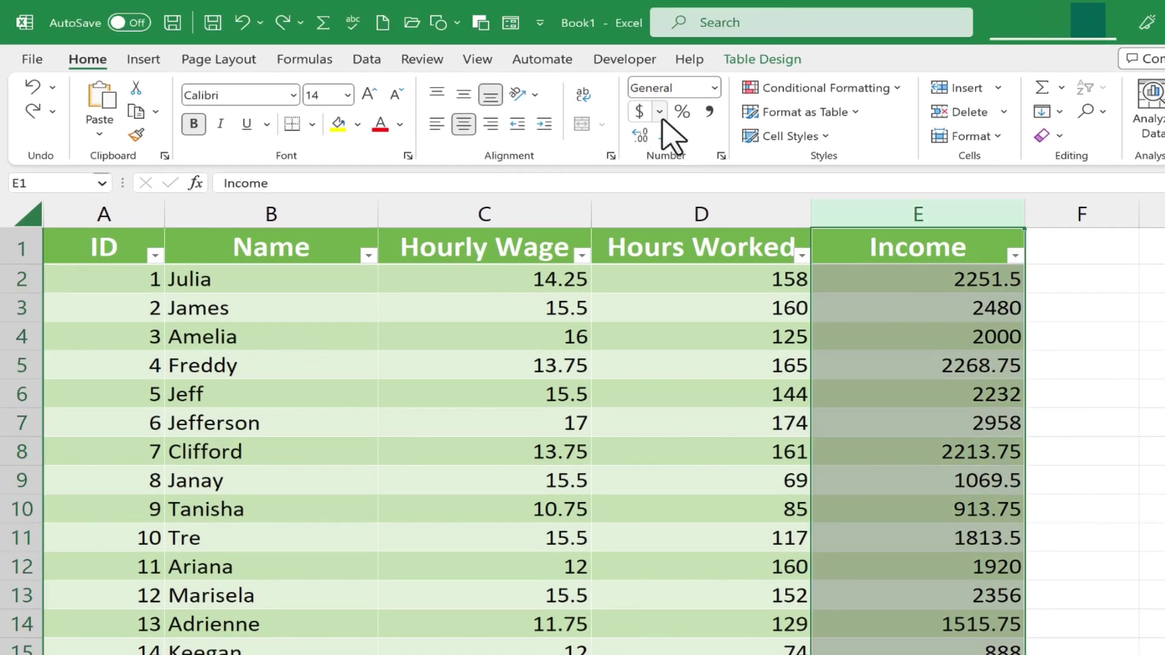
click(714, 87)
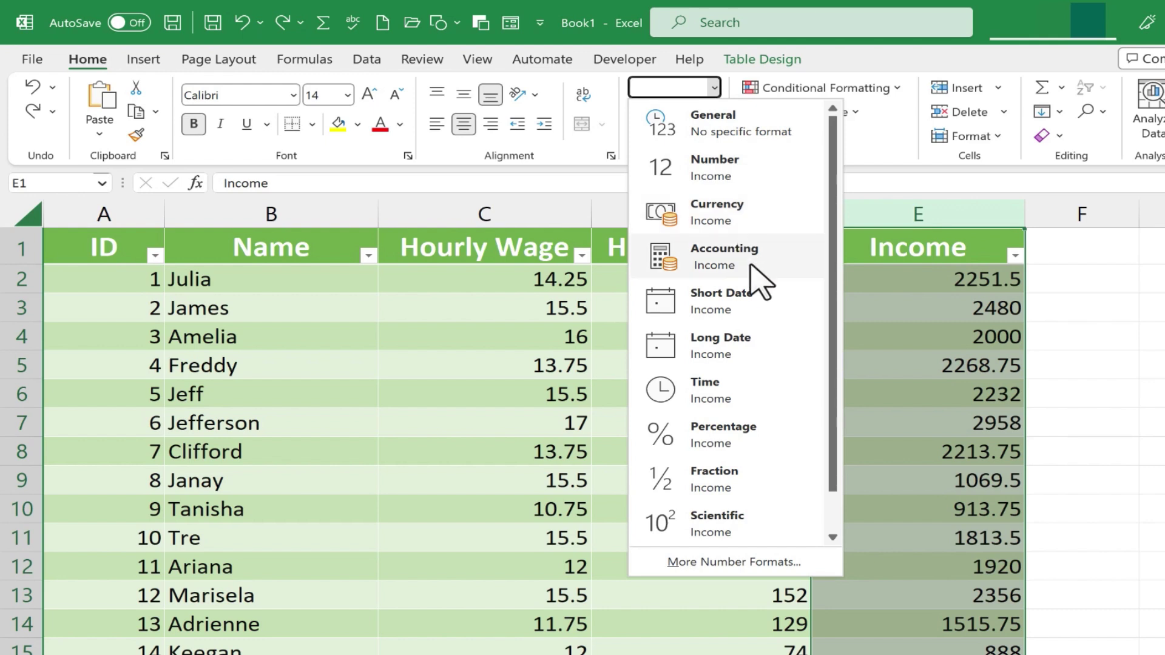
click(719, 91)
click(716, 89)
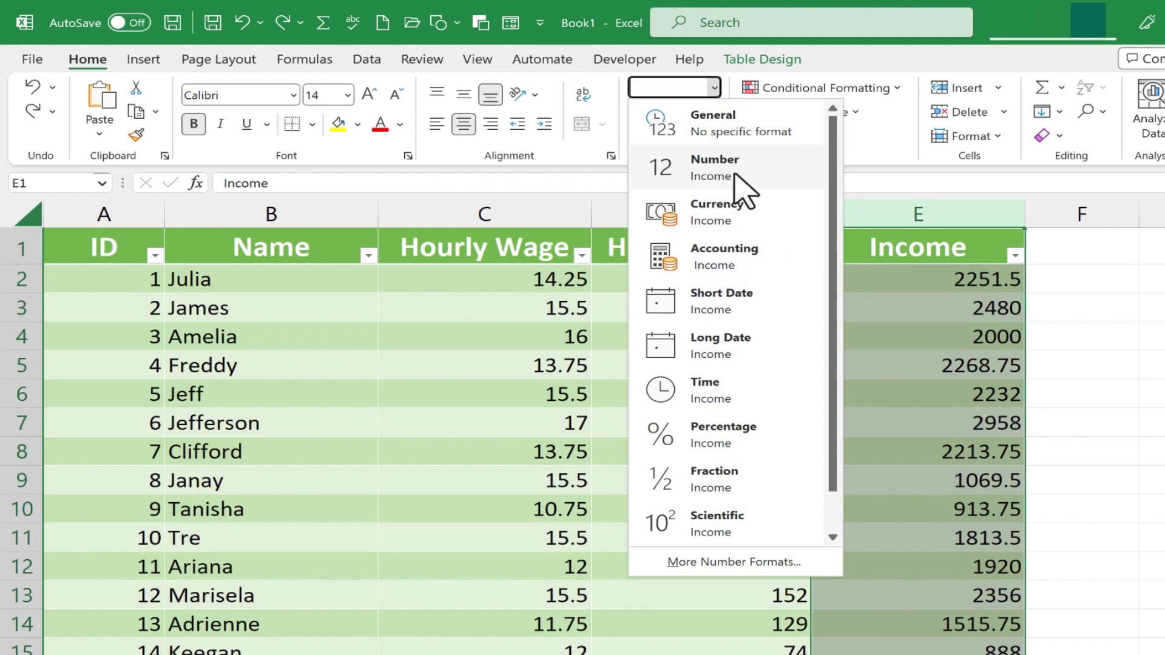
click(1098, 293)
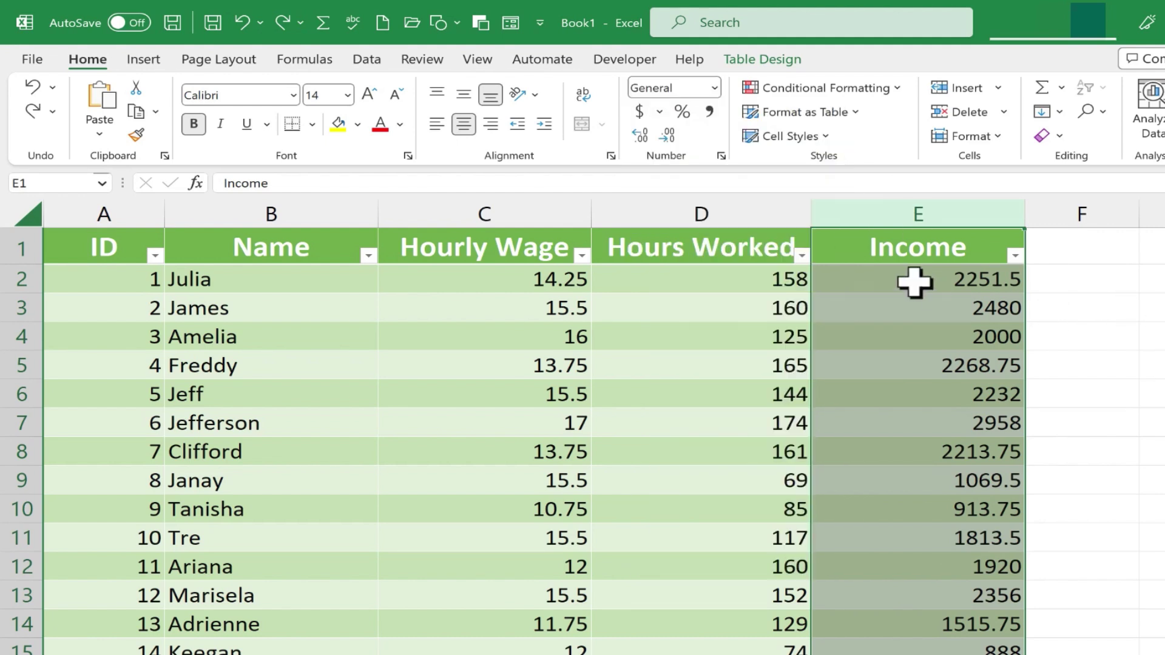
Apply Currency format to Hourly Wage column C so values read $14.25 and $15.50.
click(526, 215)
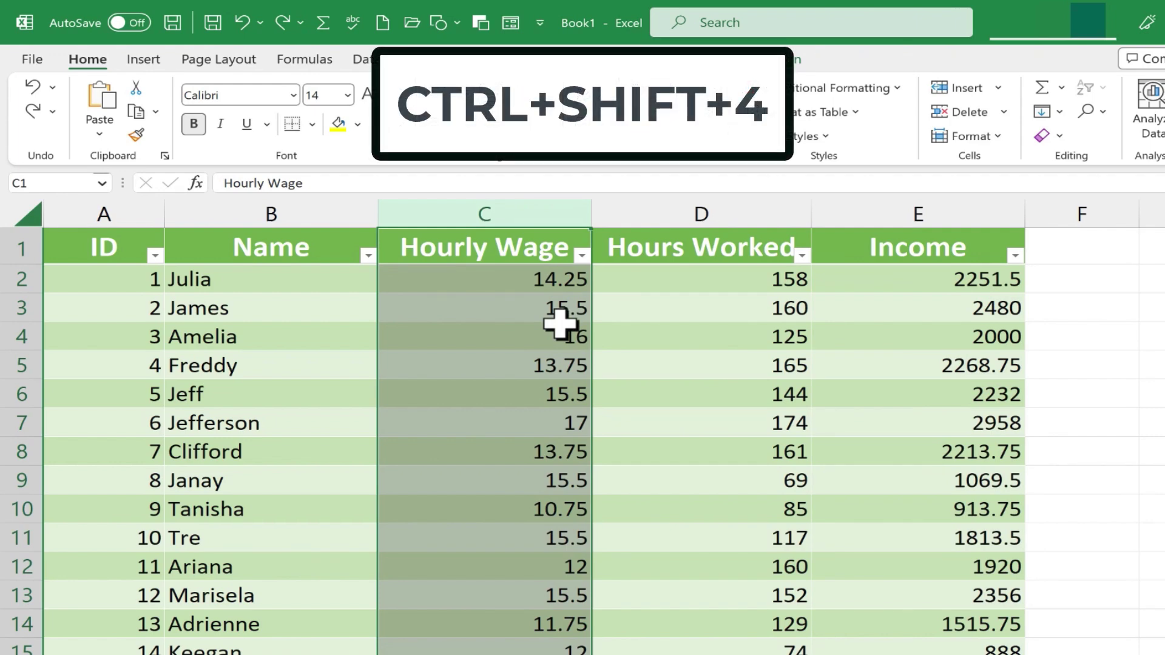
key(ctrl+shift+4)
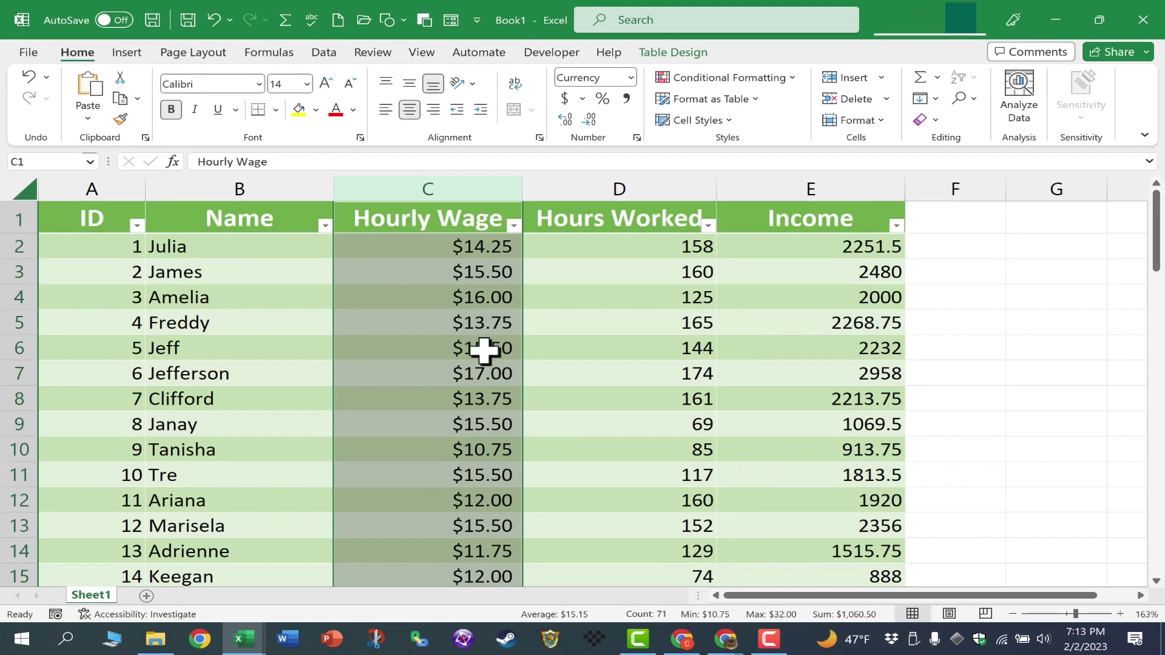
scroll(539, 413, down, 5)
scroll(483, 372, down, 8)
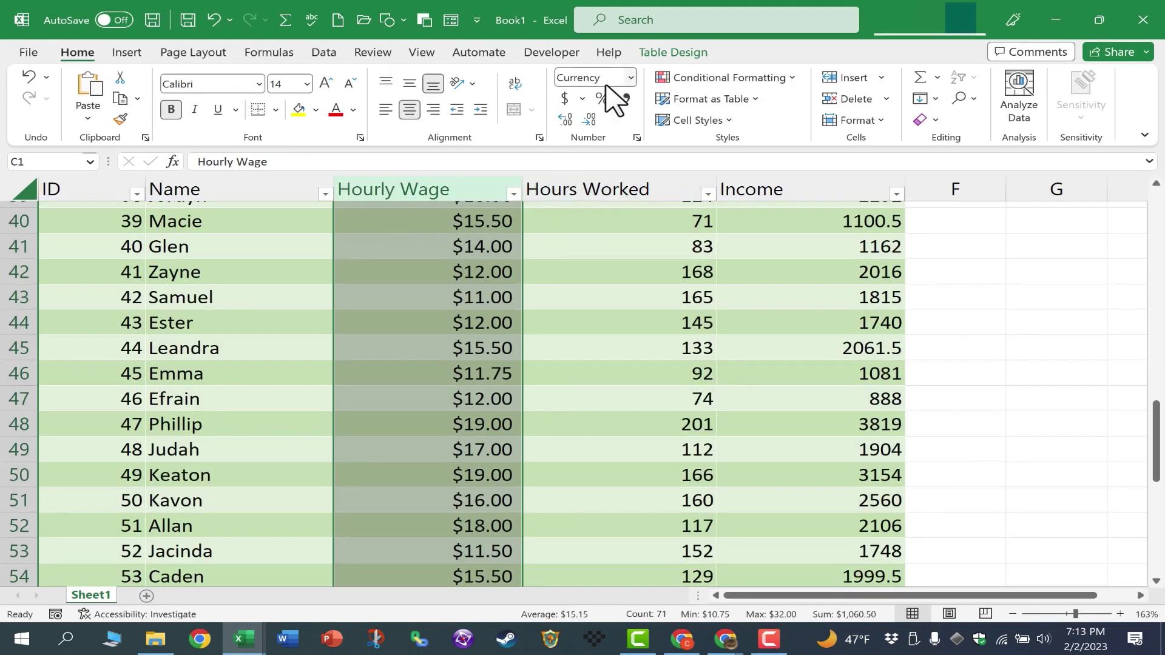
scroll(496, 340, up, 13)
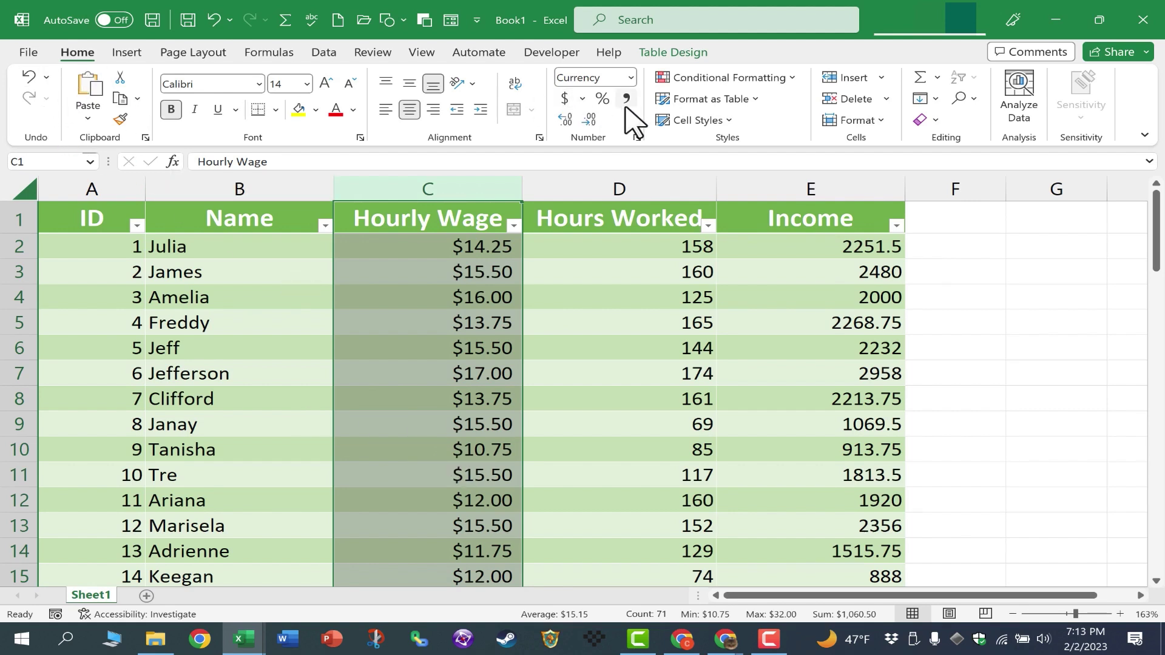
click(631, 79)
click(630, 79)
click(630, 80)
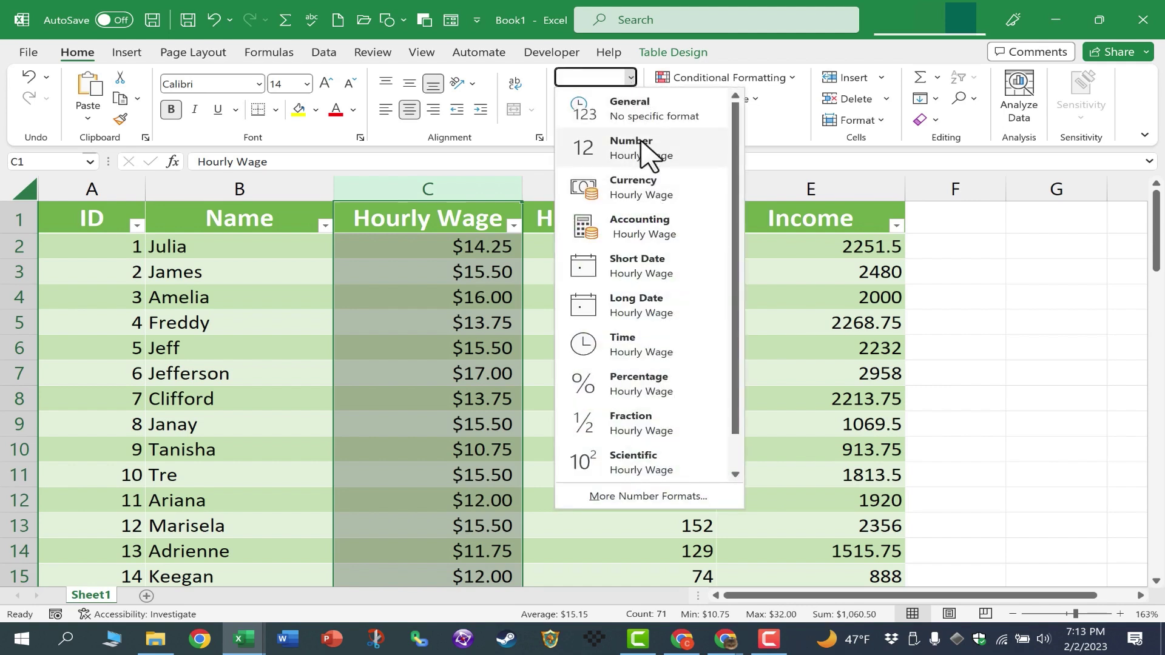
click(960, 232)
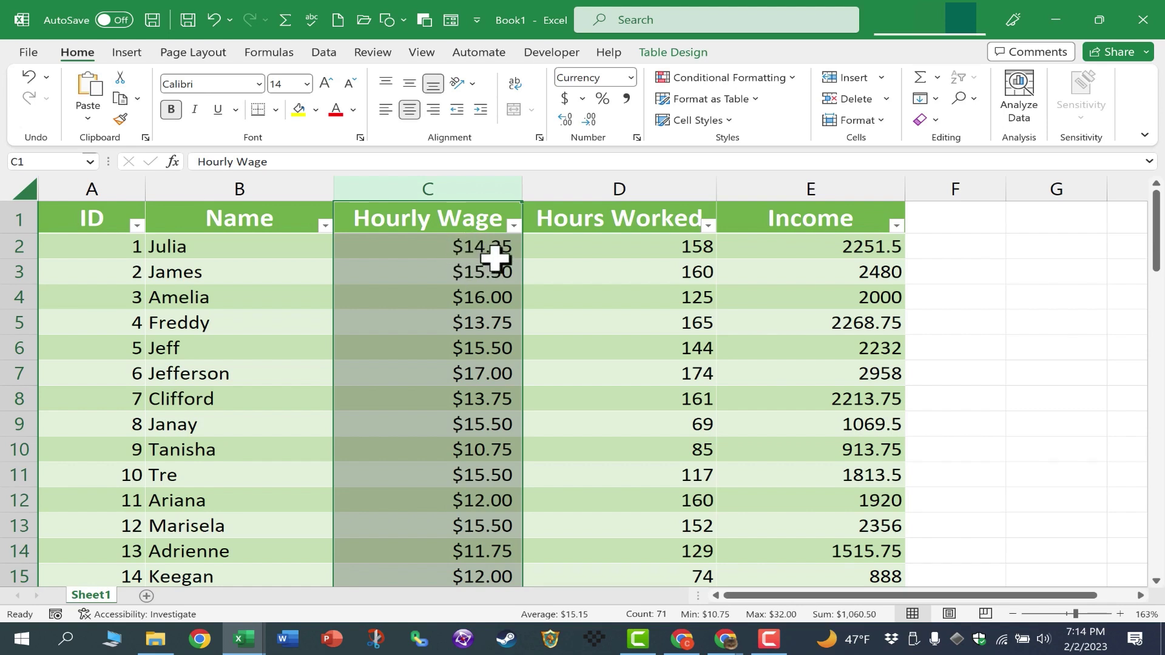
click(821, 182)
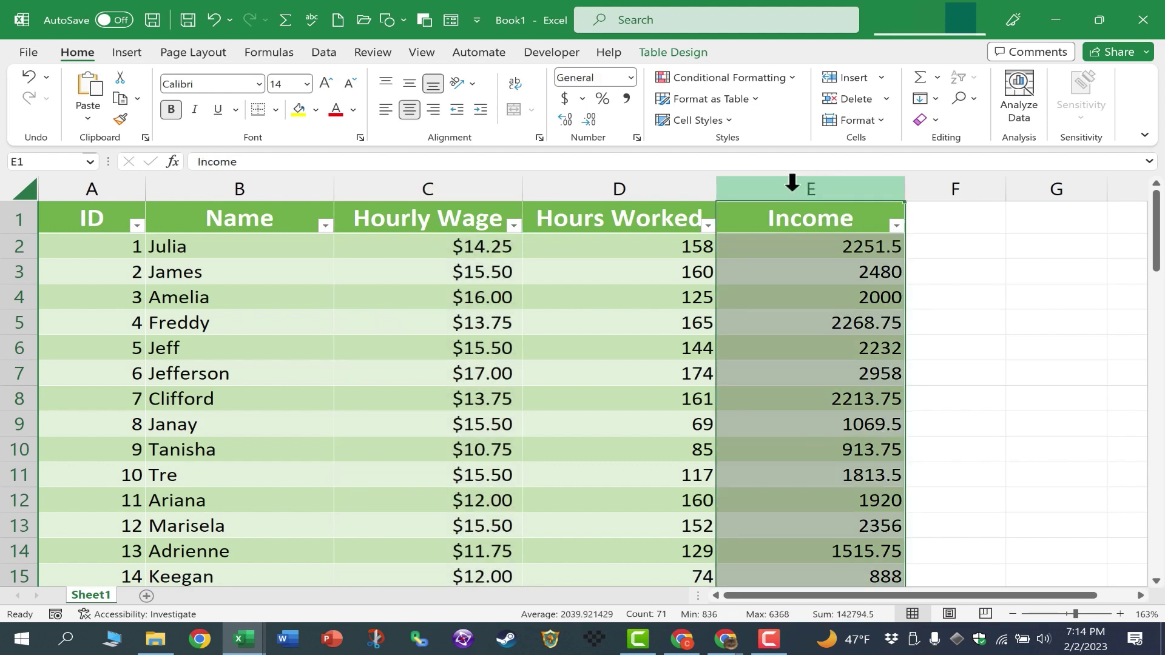
key(ctrl+shift+4)
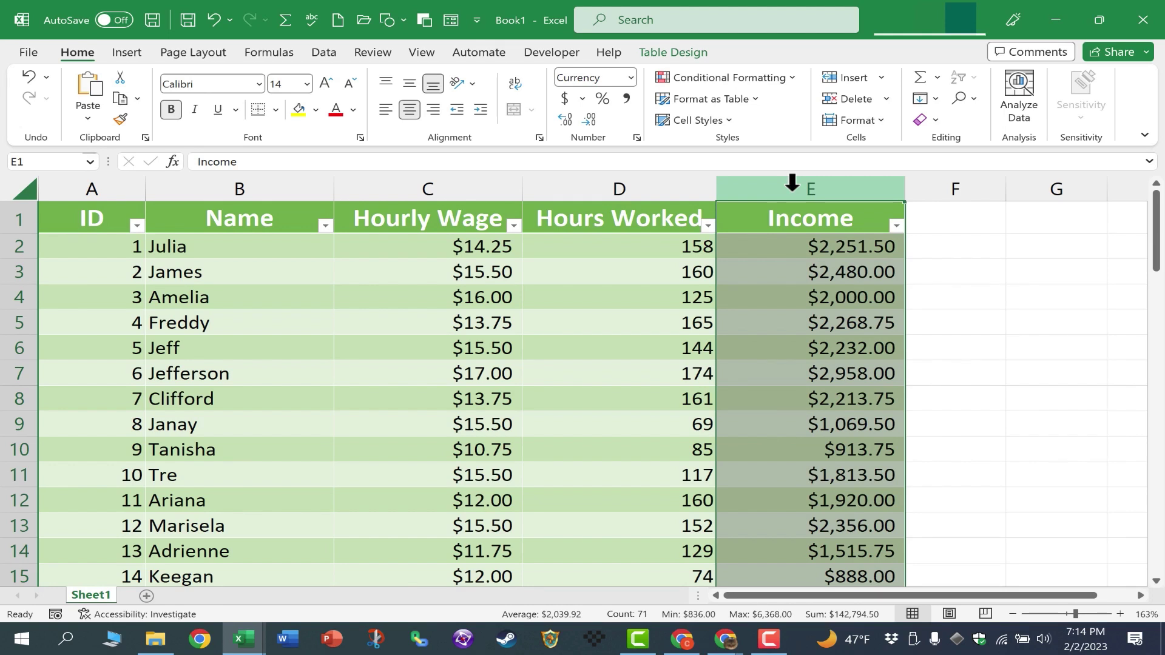
key(ctrl+z)
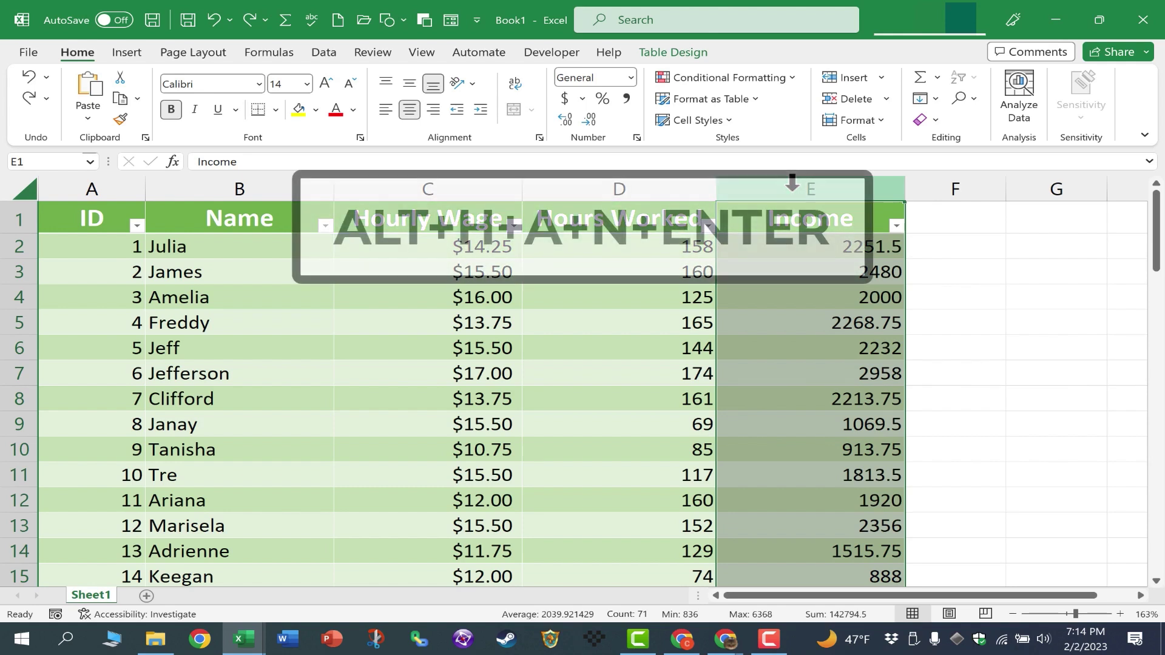
Apply US dollar Accounting format to Income, showing values like $ 2,251.50.
key(alt)
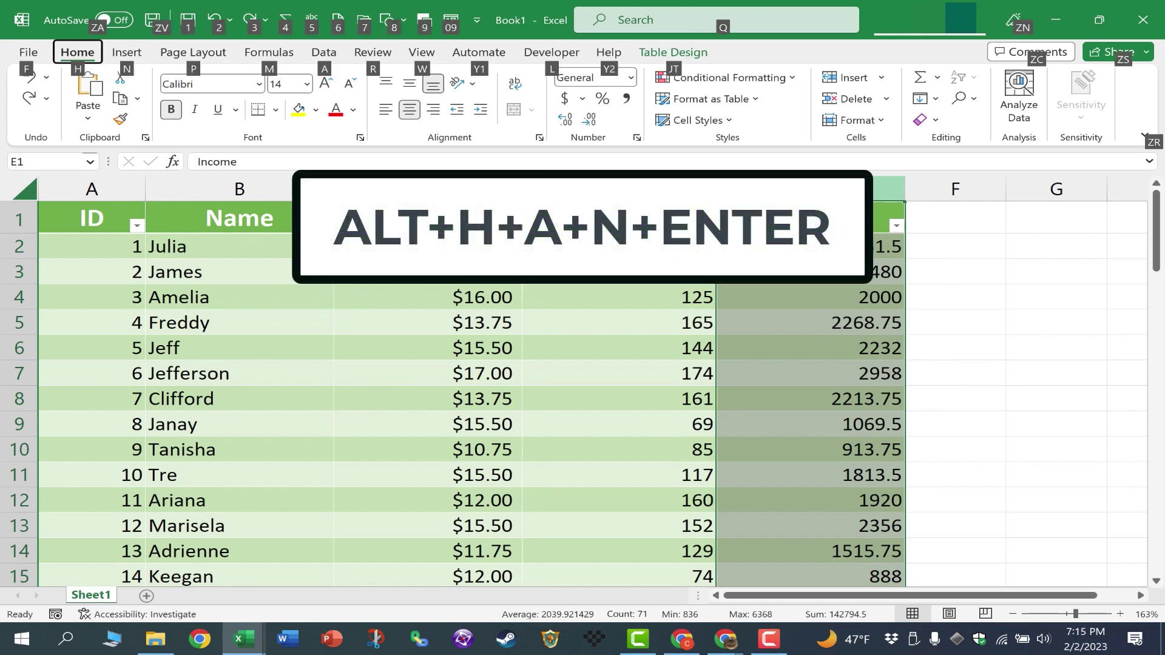
key(h)
key(a)
key(n)
key(Return)
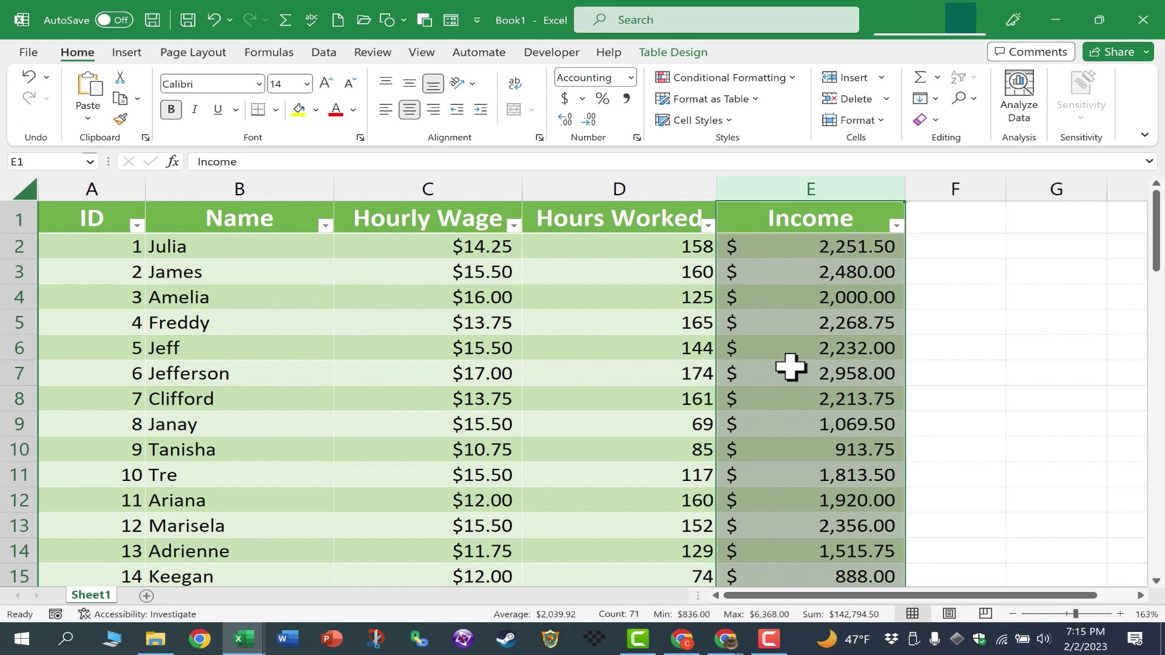
key(alt)
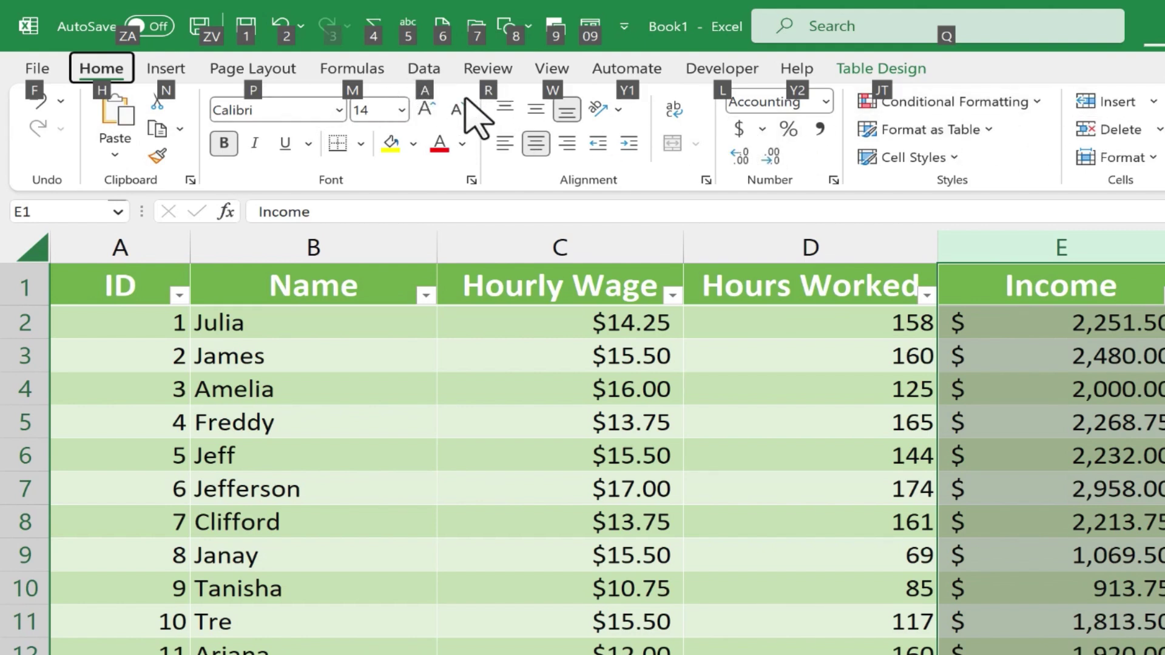
Give Hours Worked (column D) US dollar Accounting format, showing $ 158.00 and $ 69.00.
click(850, 270)
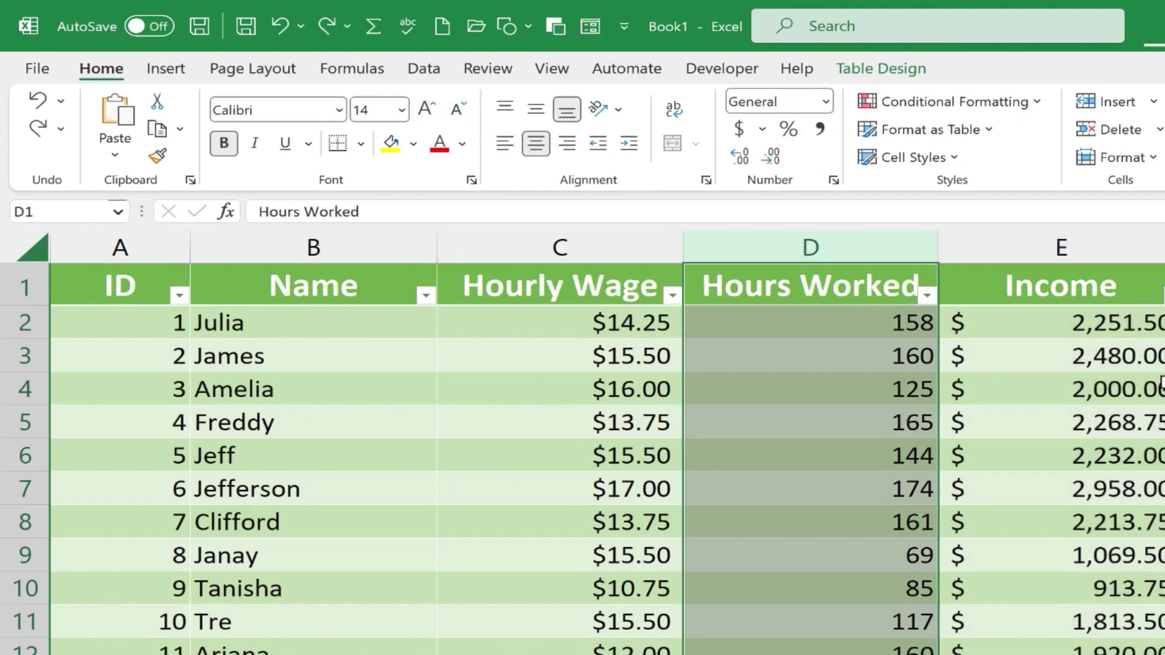
key(alt)
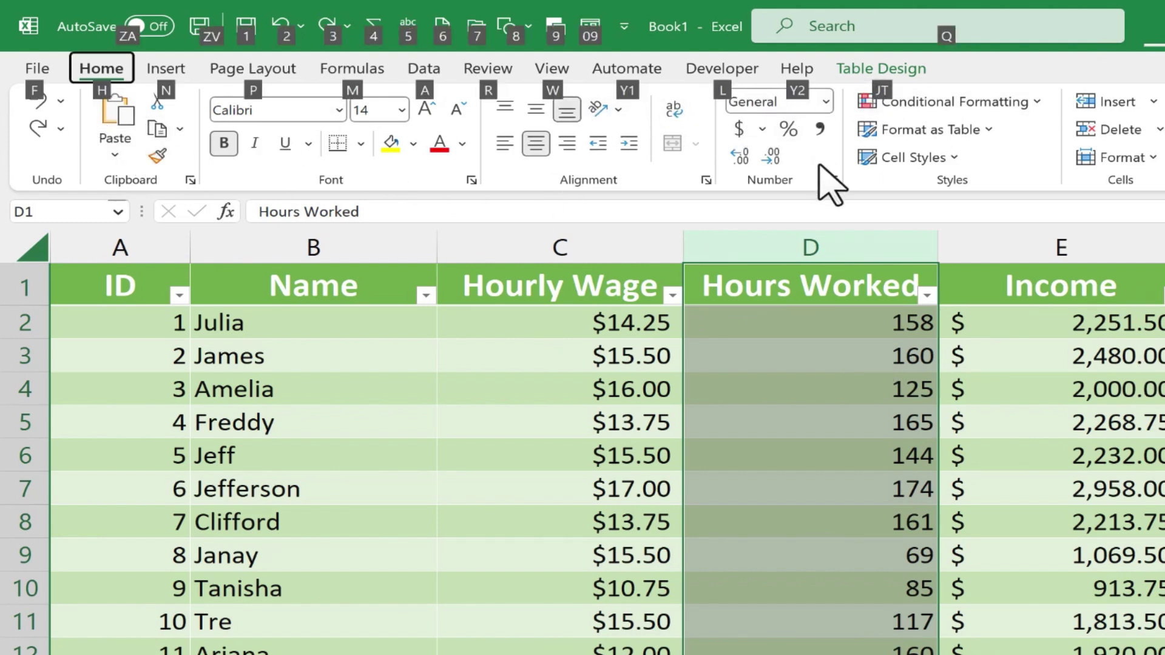
key(h)
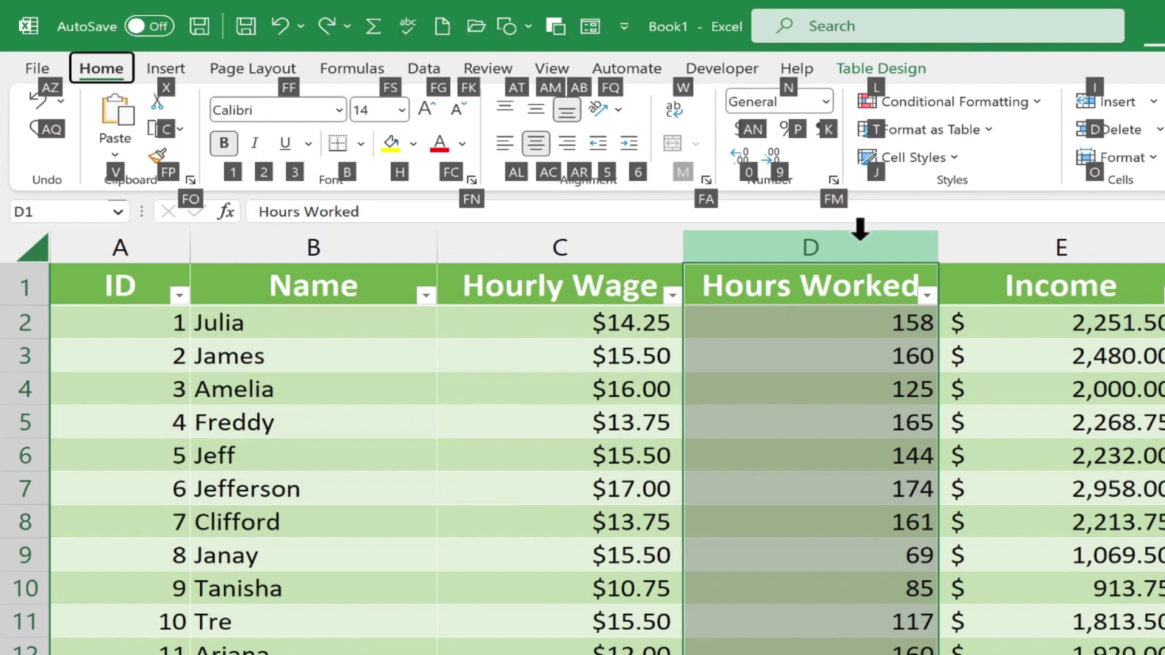
key(a)
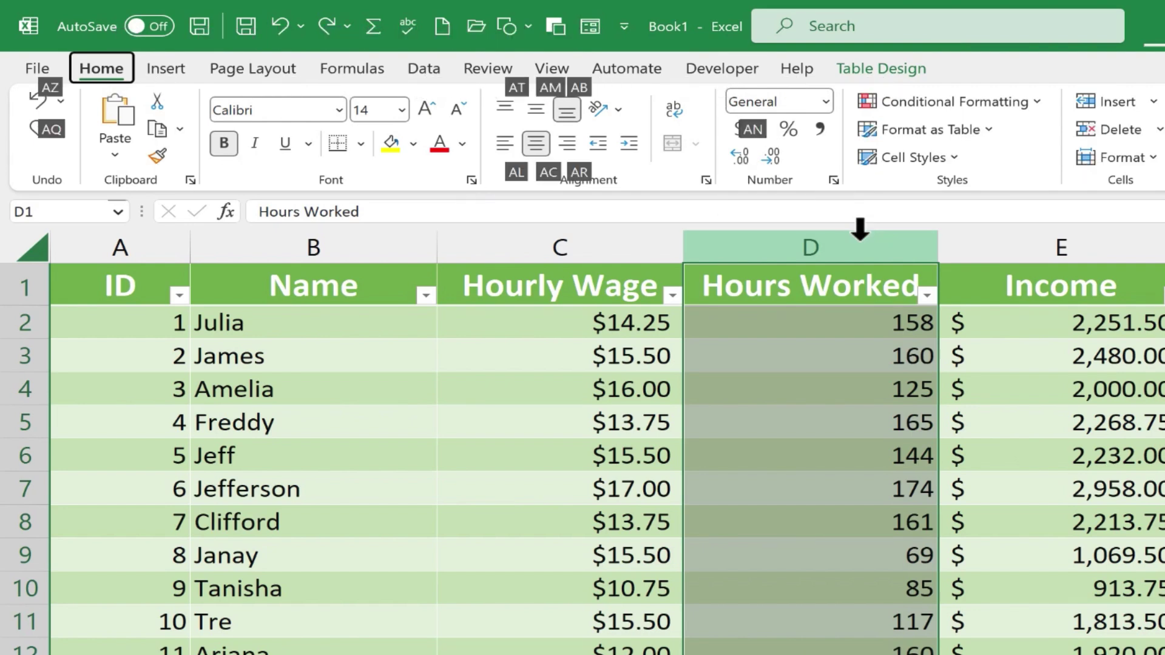
key(n)
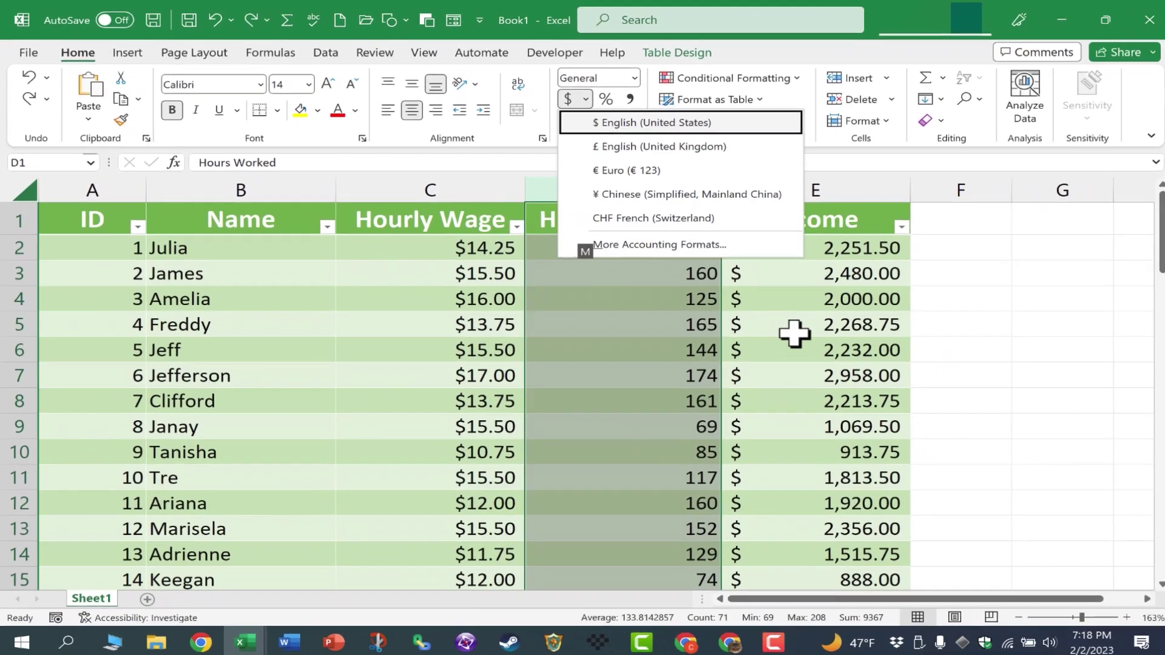
key(Return)
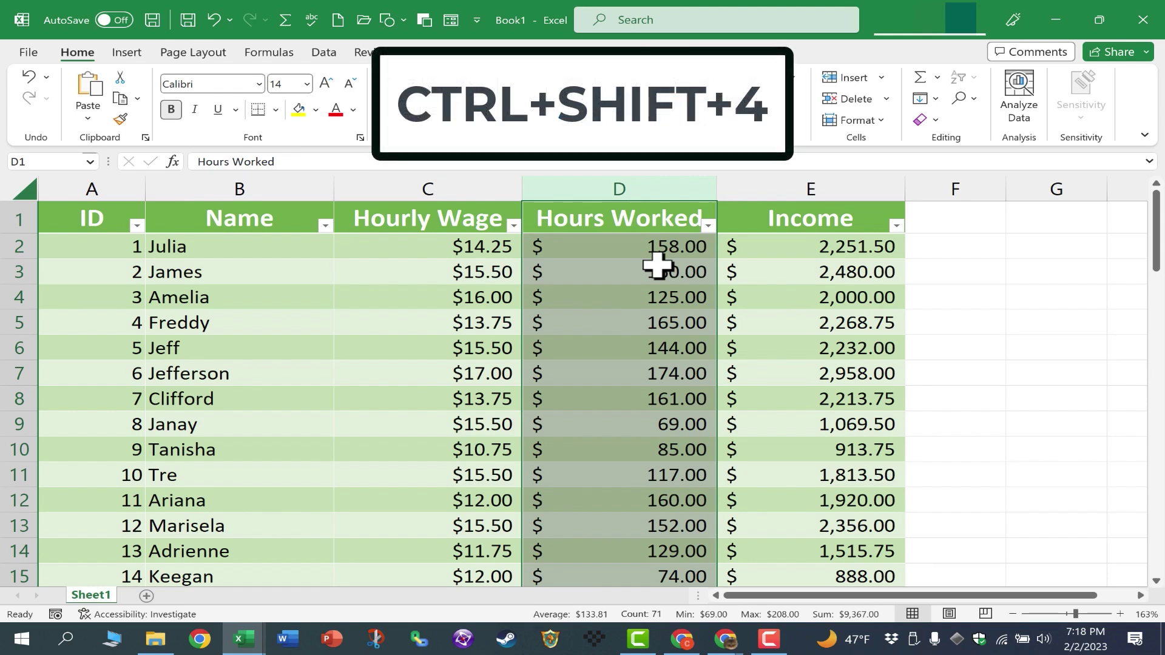
key(alt+h)
key(a)
key(n)
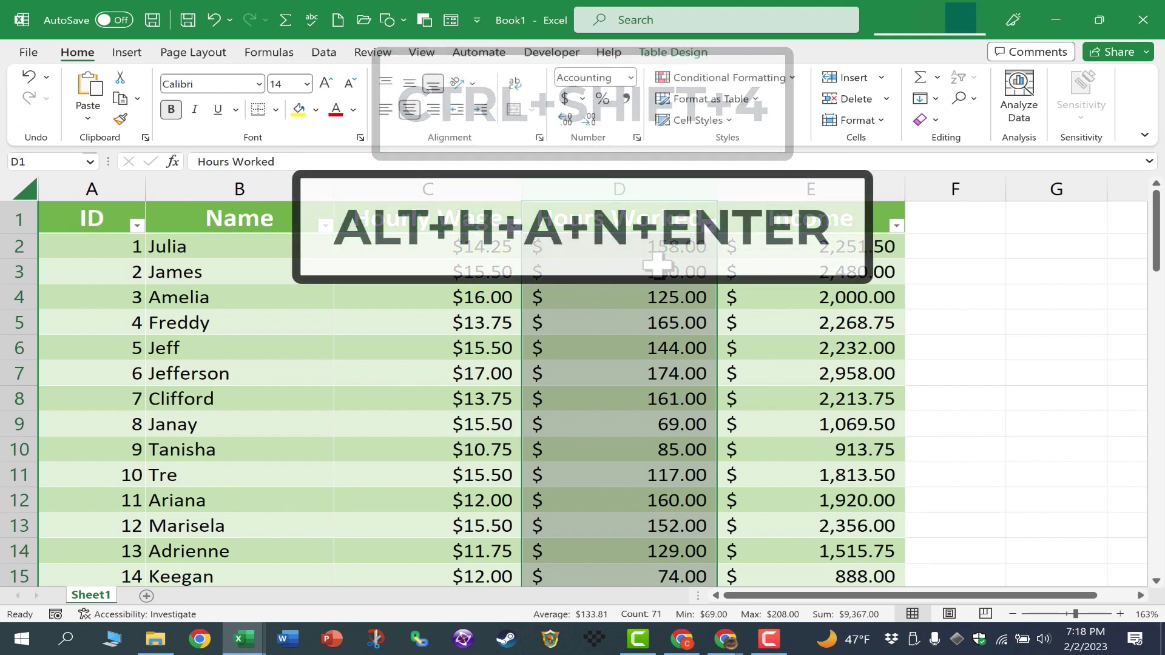
key(Return)
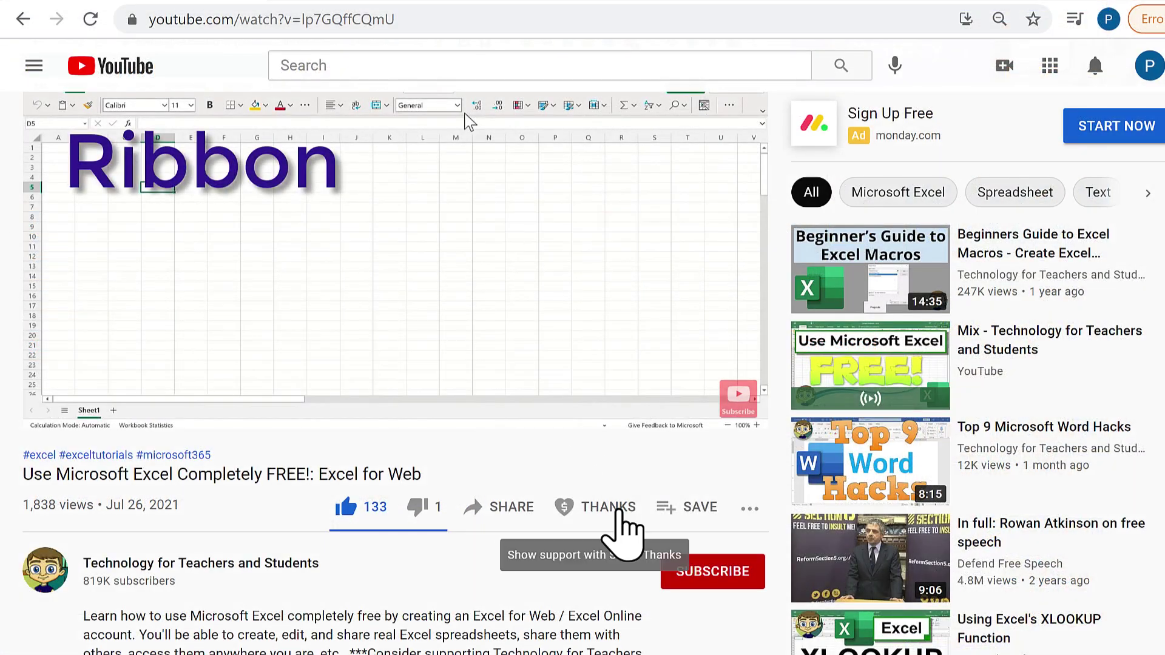
Open the video's Super Thanks dialog offering $2.00–$50.00 amounts.
click(619, 512)
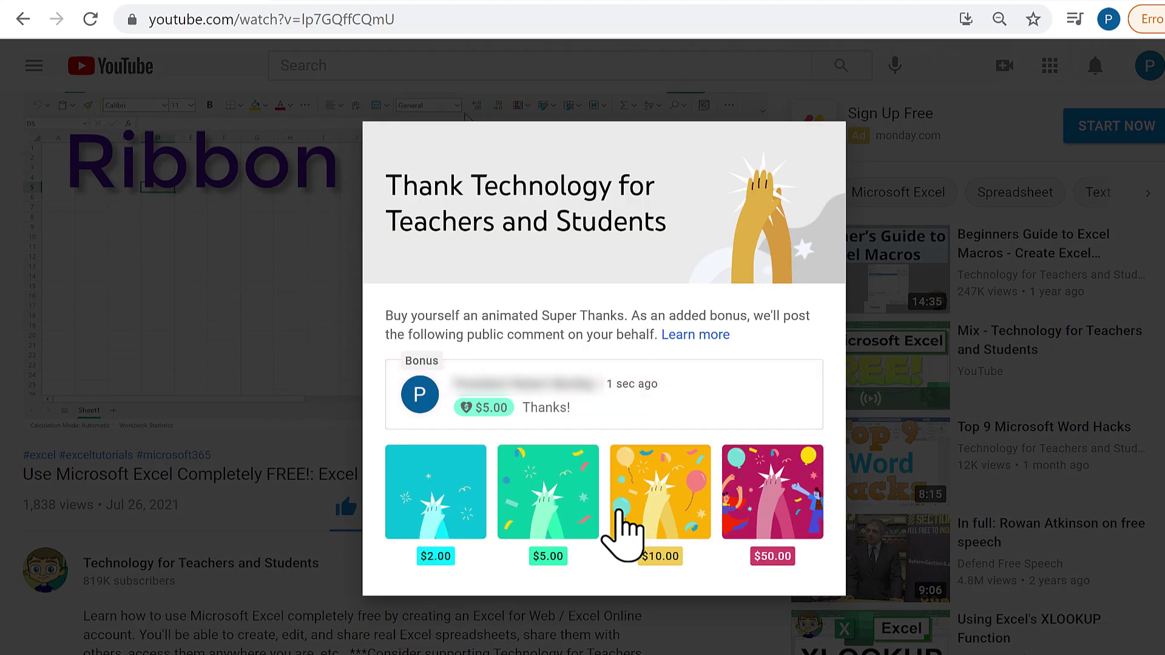